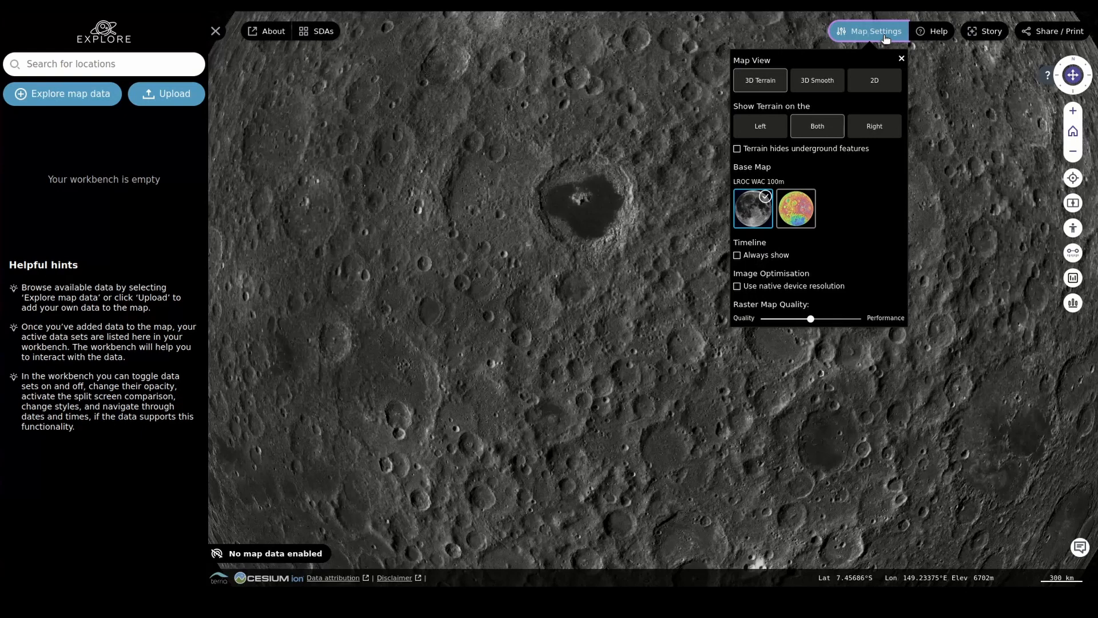
Step: Set the raster map quality slider slightly further toward Performance
left_click_drag(810, 319, 826, 318)
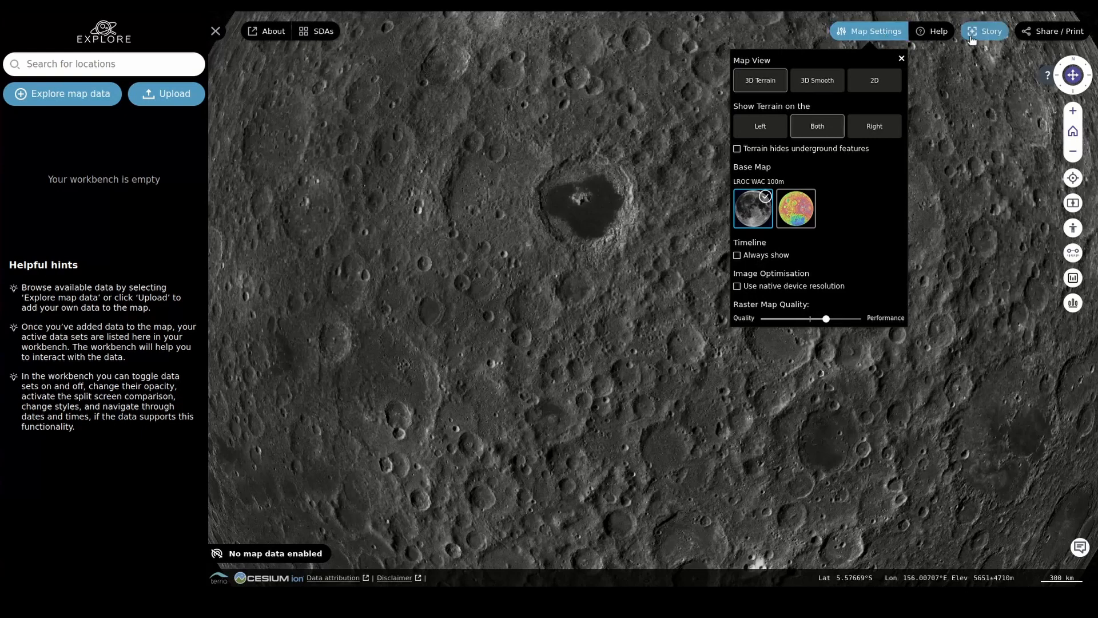
left_click(1036, 39)
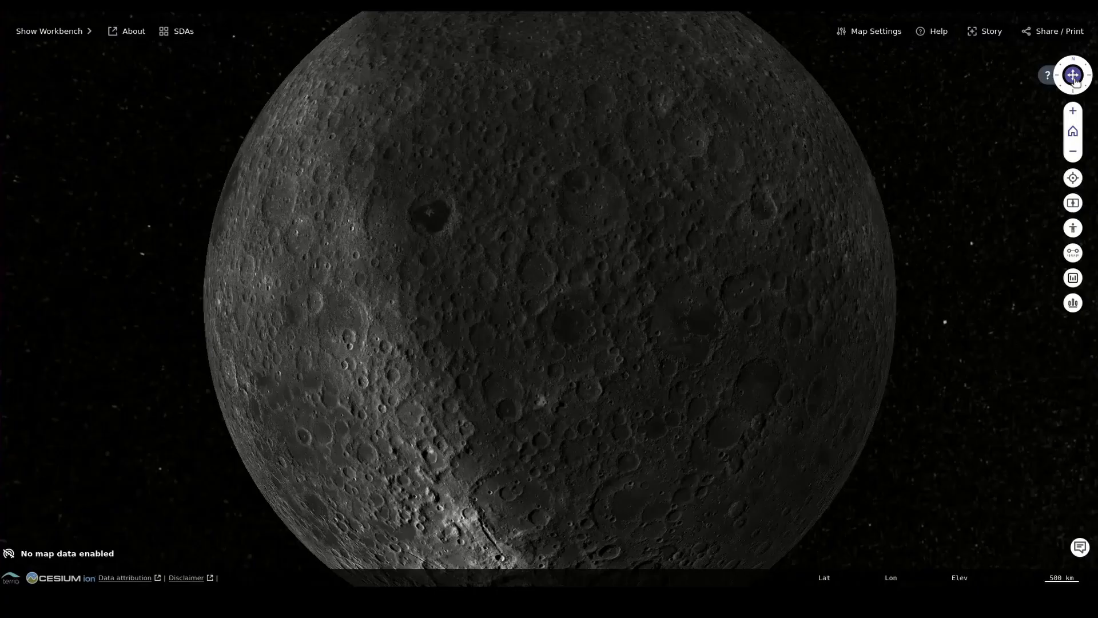
Step: Tilt, pan and zoom the view of the lunar globe to explore its surface
left_click_drag(1074, 80, 949, 135)
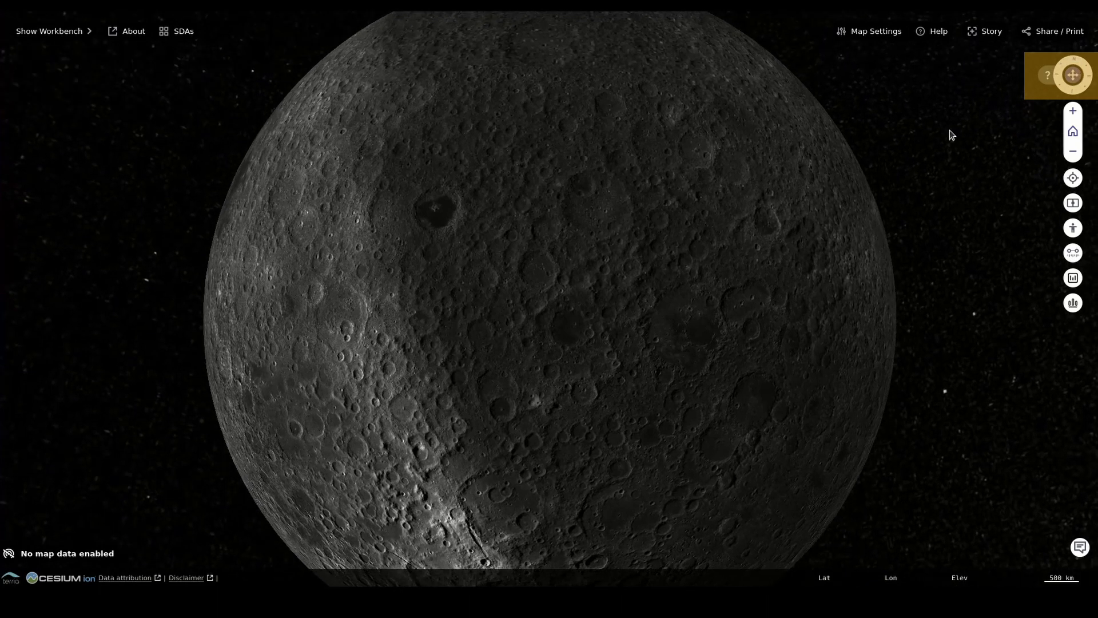
left_click_drag(610, 275, 580, 206)
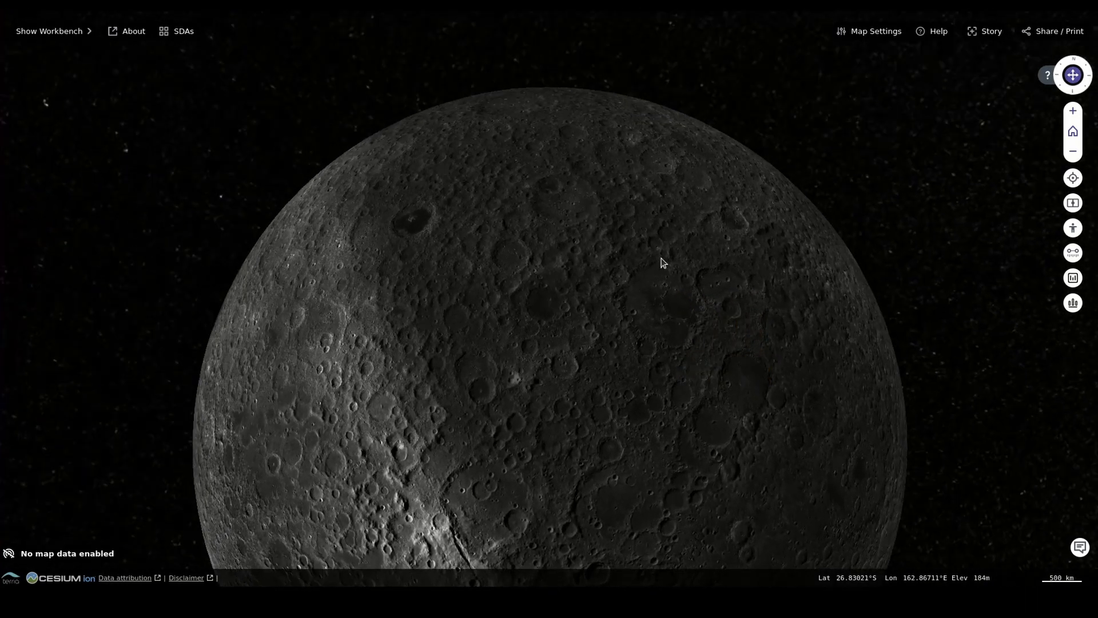
scroll(598, 324, "up", 2)
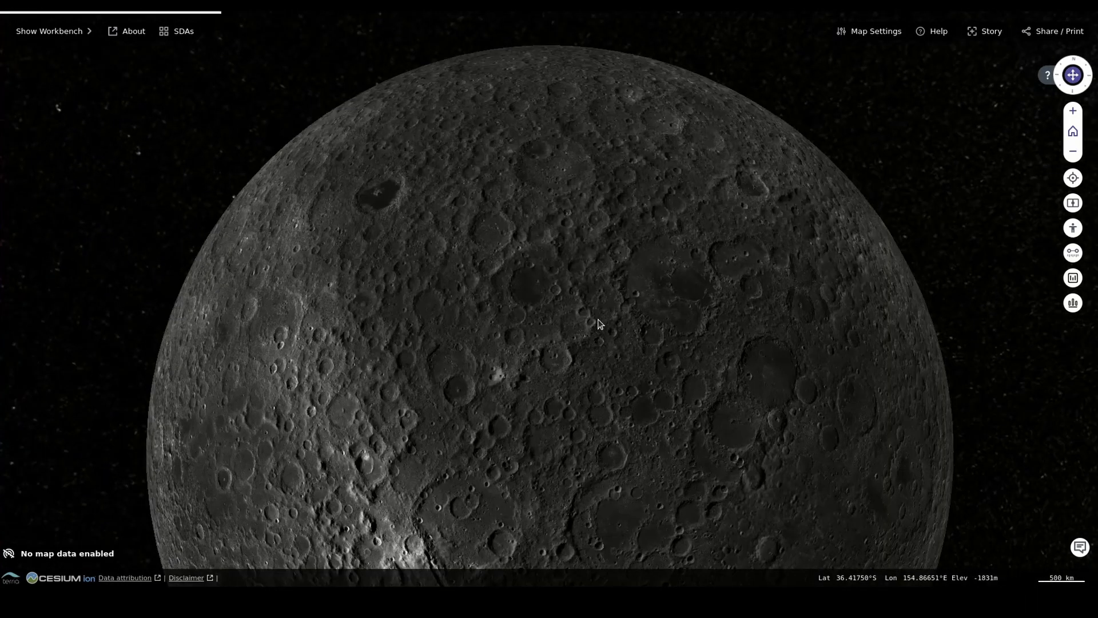
scroll(598, 322, "up", 4)
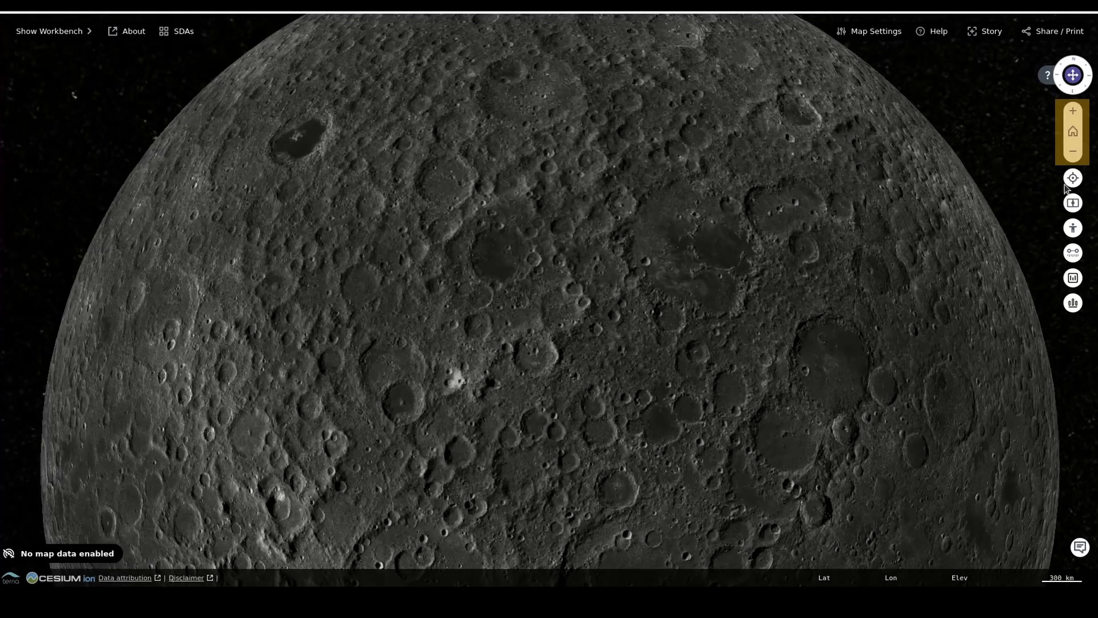
left_click(1073, 152)
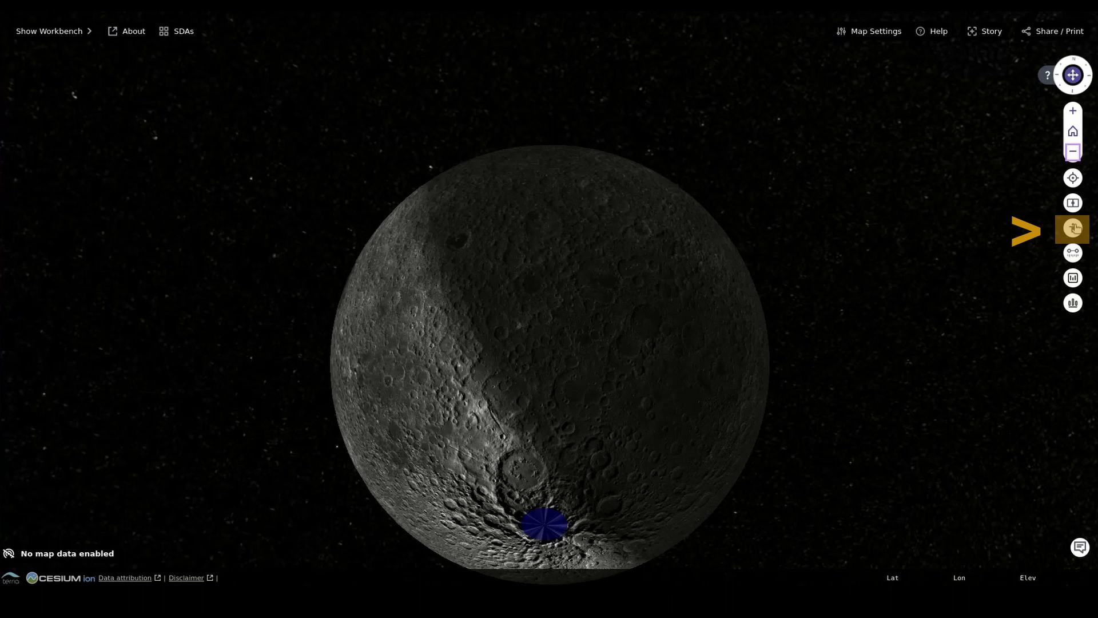
Step: Enter pedestrian mode at a point on the lunar surface and look around
left_click(1073, 228)
left_click(445, 378)
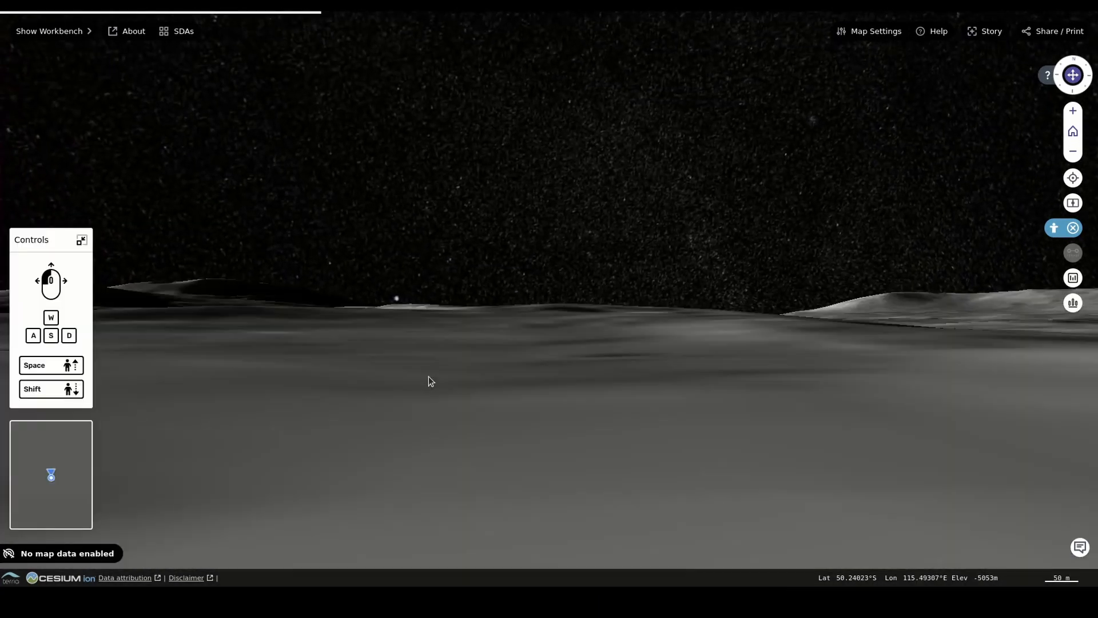
mouse_move(669, 375)
left_mouse_down()
mouse_move(650, 384)
mouse_move(696, 372)
mouse_move(728, 344)
mouse_move(878, 372)
left_mouse_up()
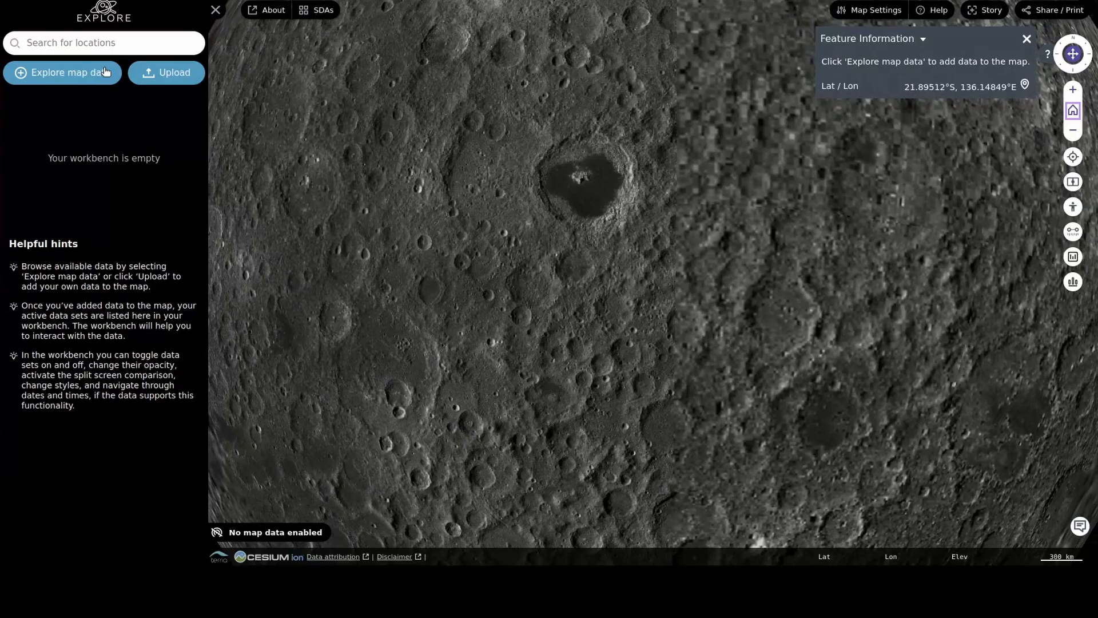
Step: Open the data catalogue and add the LOLA Color Shaded Relief layer from the USGS-Basemaps WMS Lunar Server
left_click(105, 71)
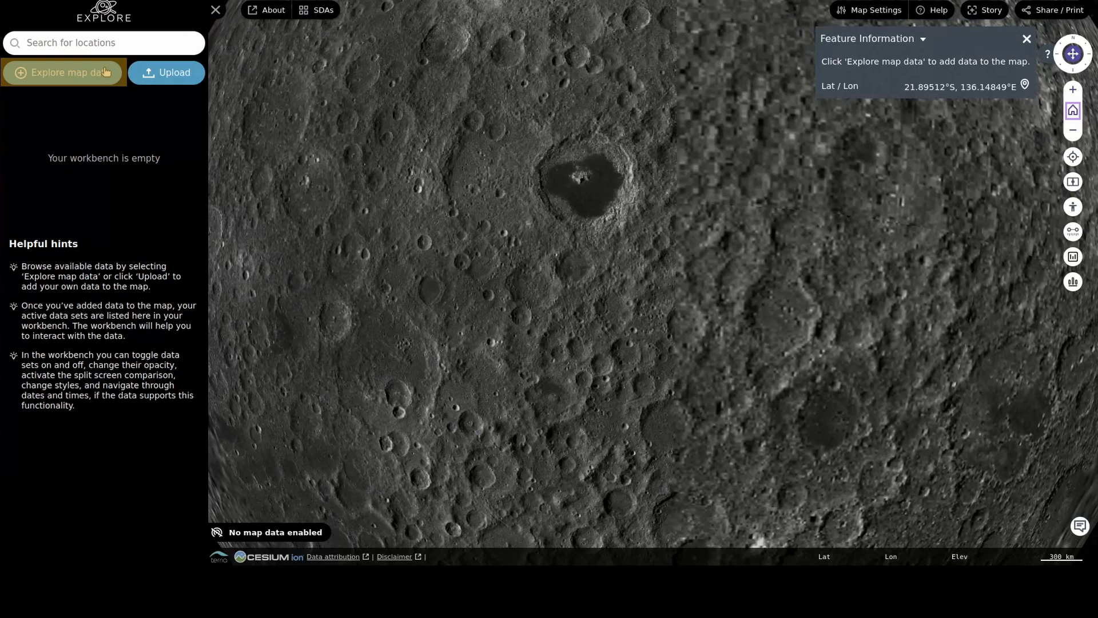
left_click(106, 71)
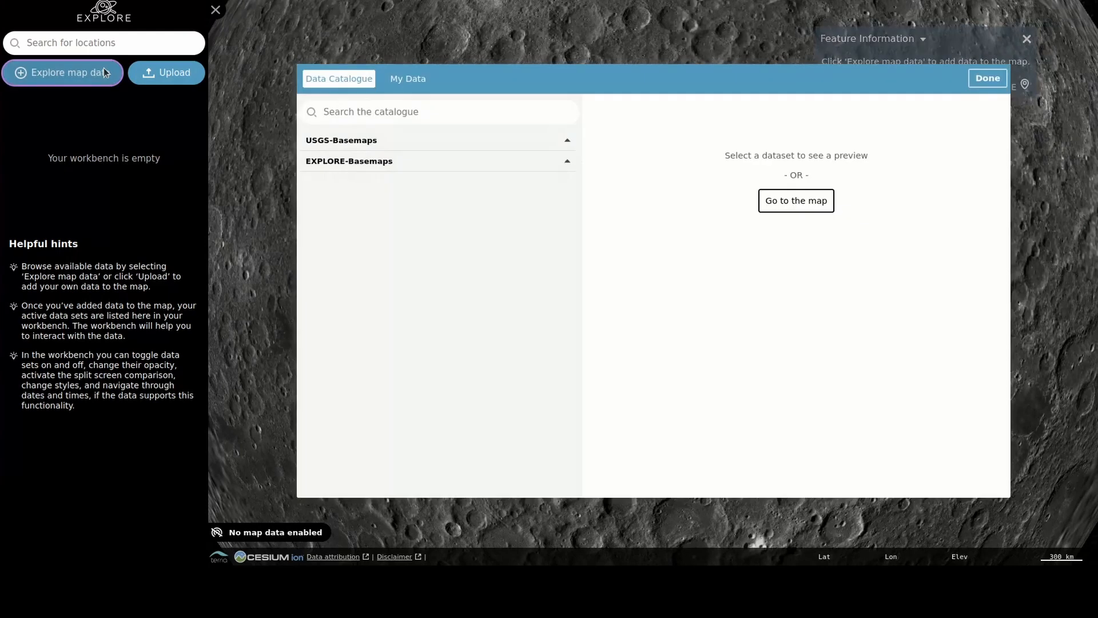
left_click(342, 140)
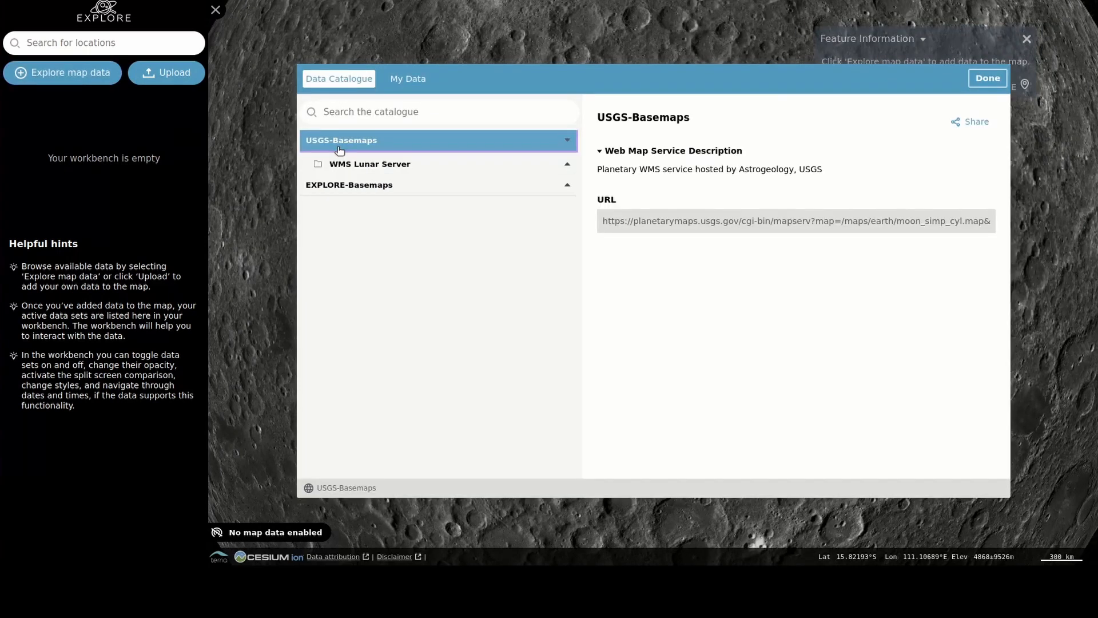
left_click(351, 186)
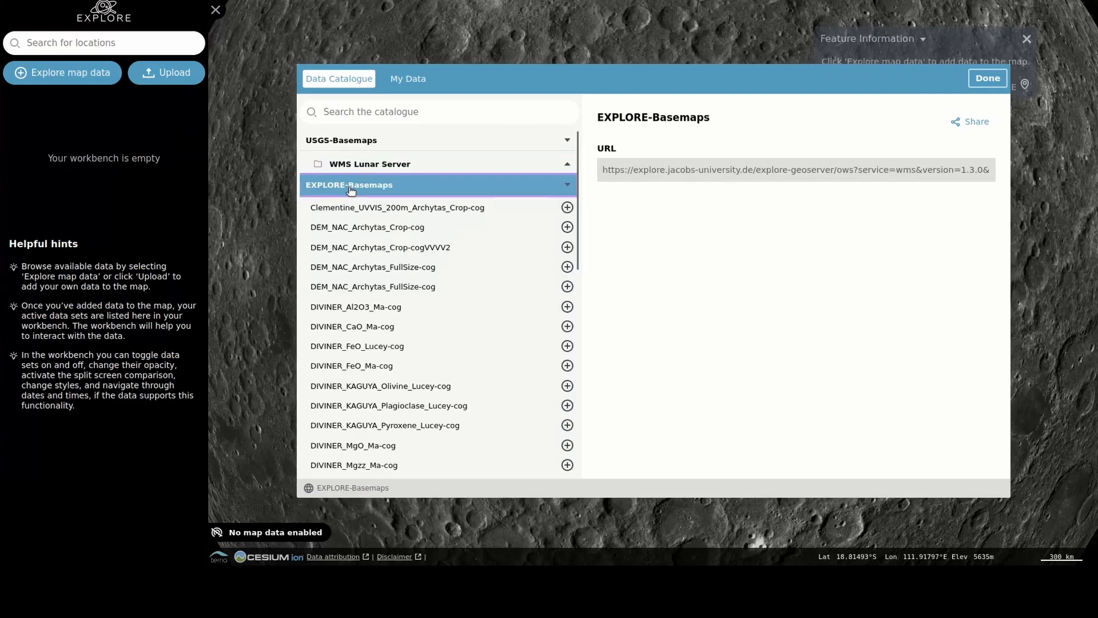
left_click(425, 167)
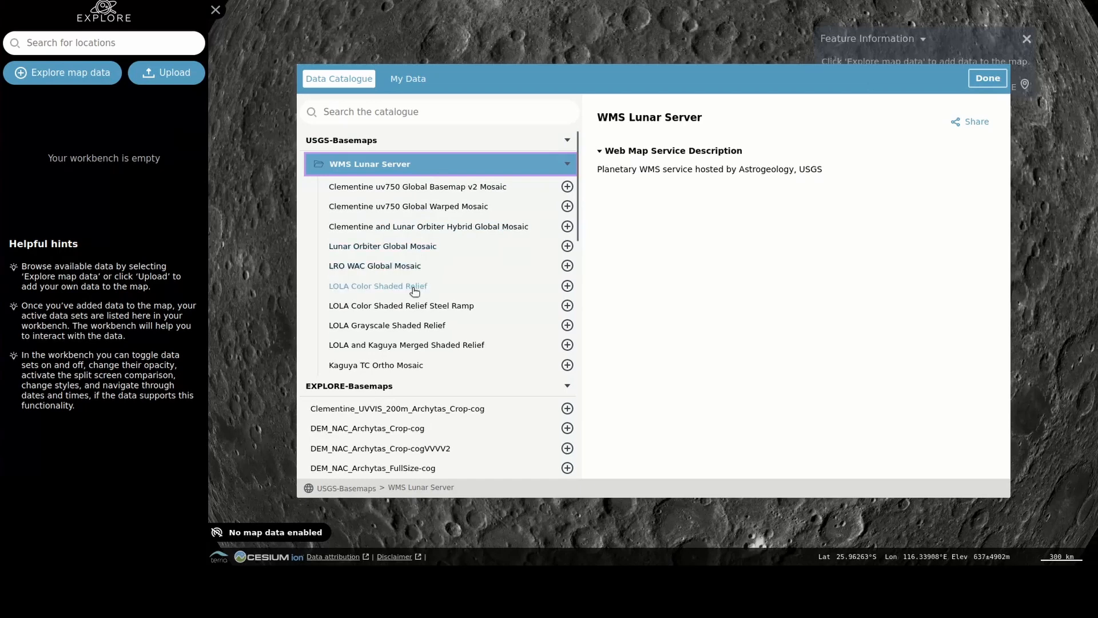
left_click(416, 290)
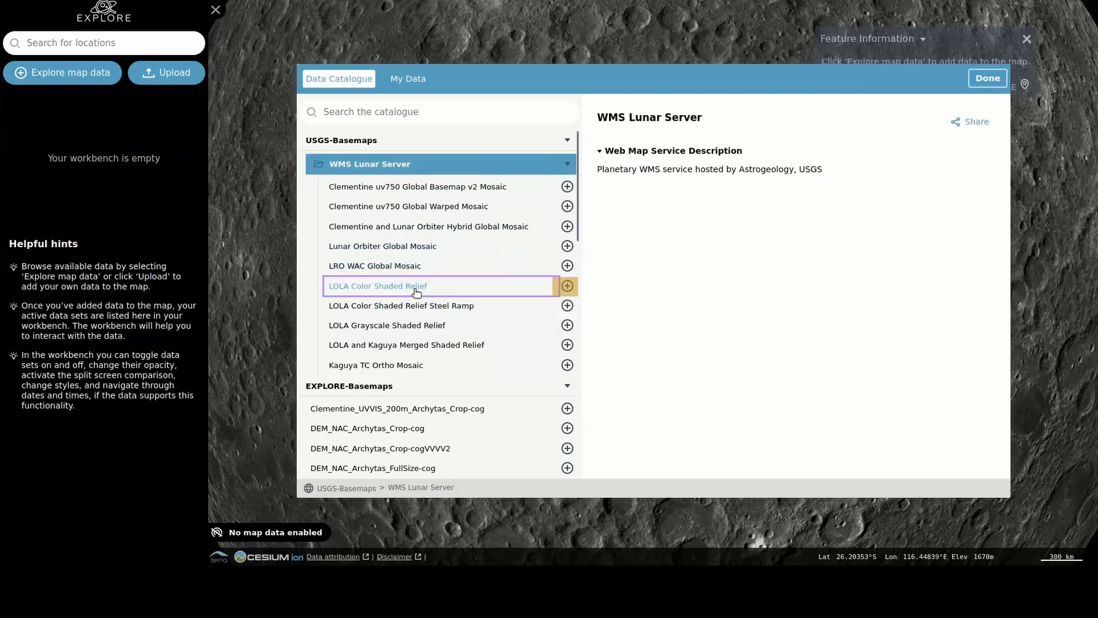
left_click(566, 286)
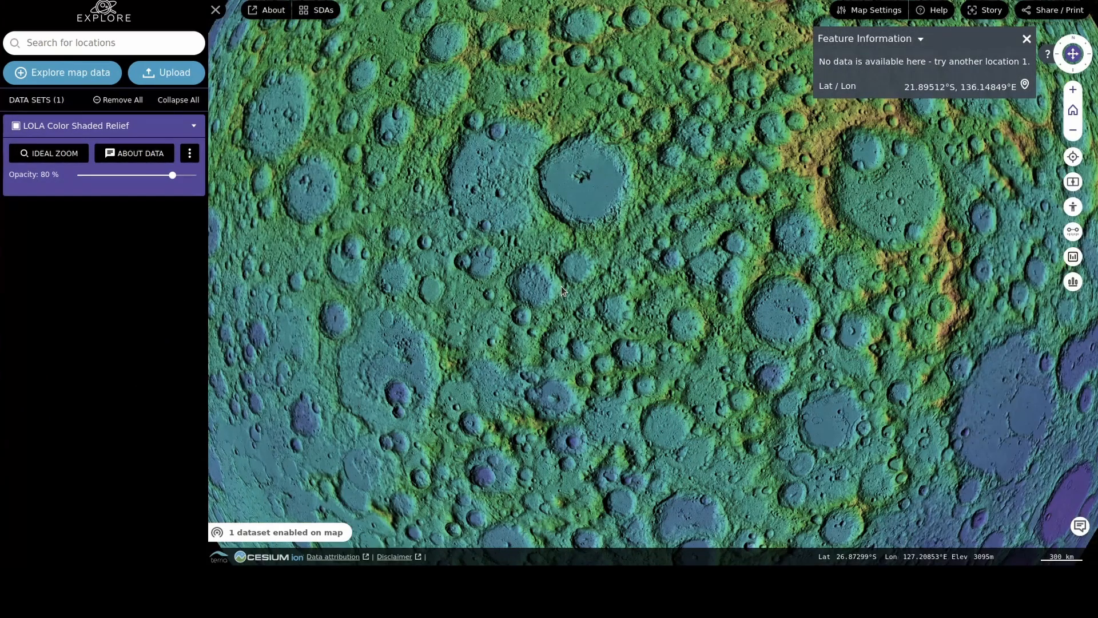
Step: Open the local data upload form in My Data and browse its file type options before going back
left_click(96, 80)
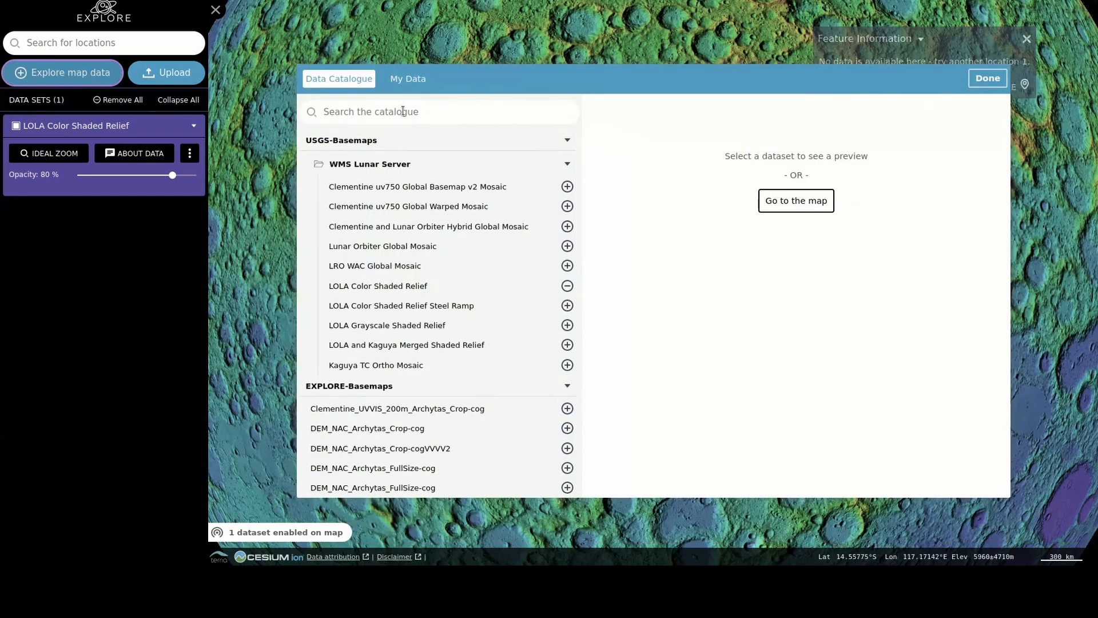
left_click(424, 82)
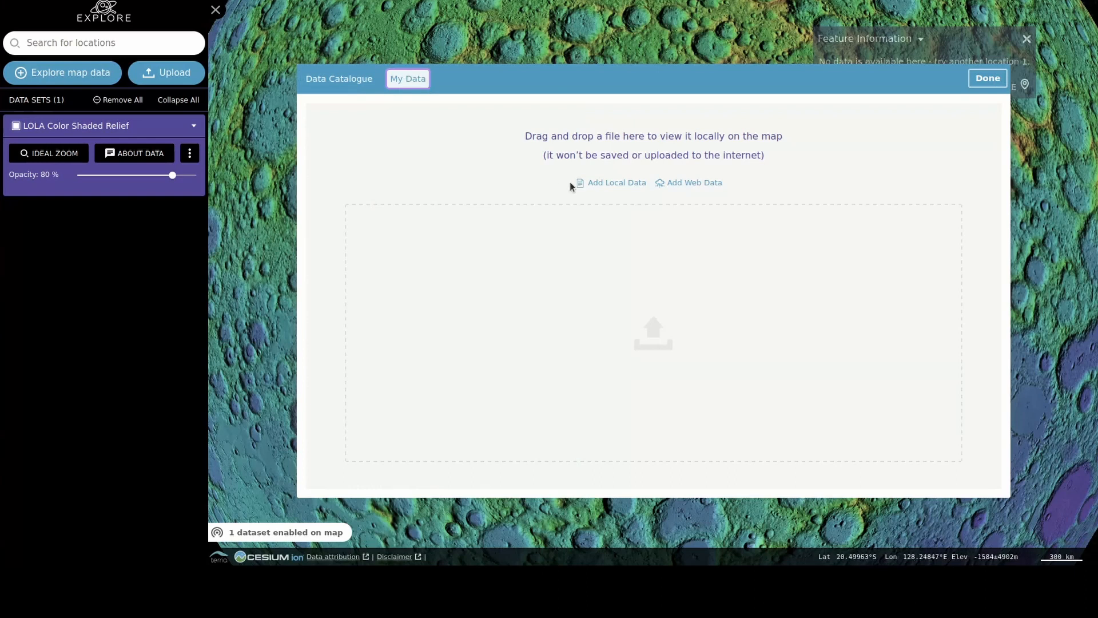
left_click(600, 183)
left_click(598, 268)
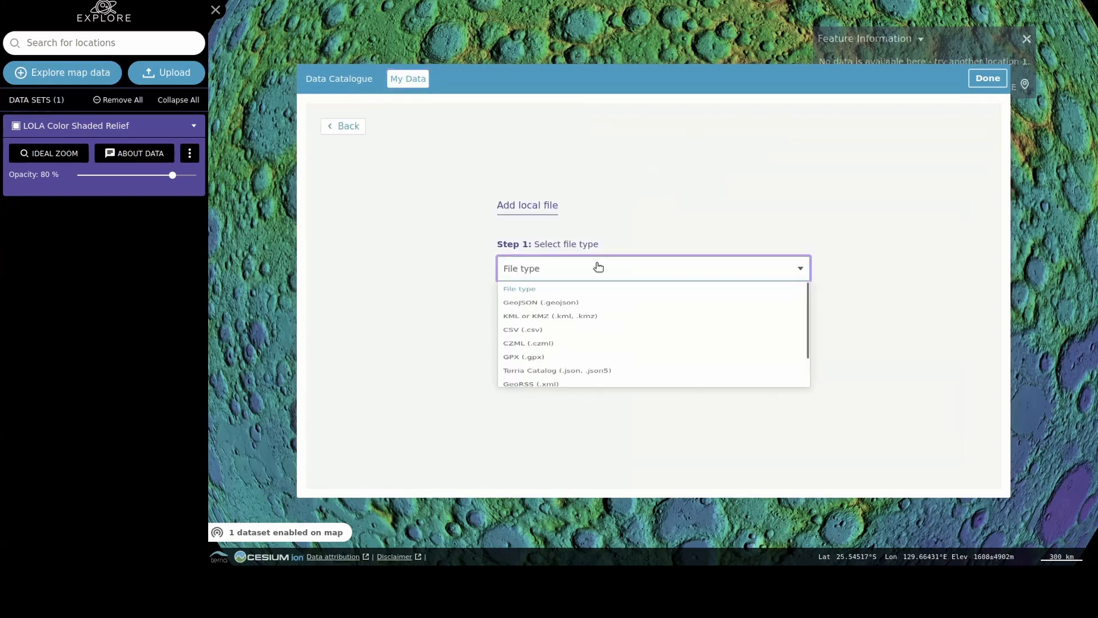
scroll(601, 292, "down", 1)
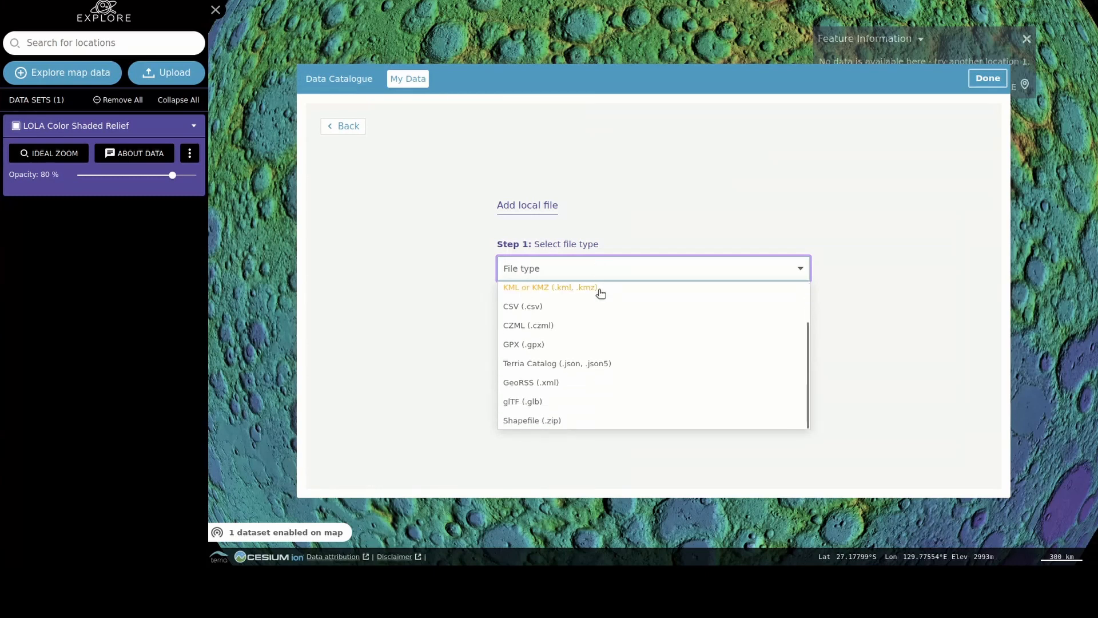
scroll(601, 292, "up", 2)
left_click(599, 279)
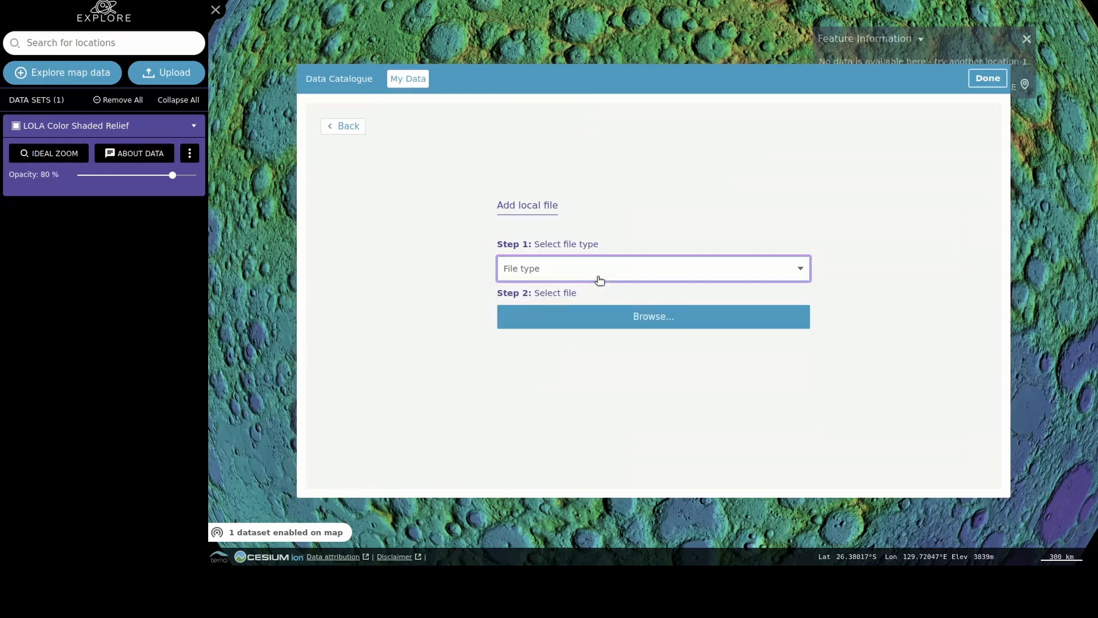
left_click(349, 127)
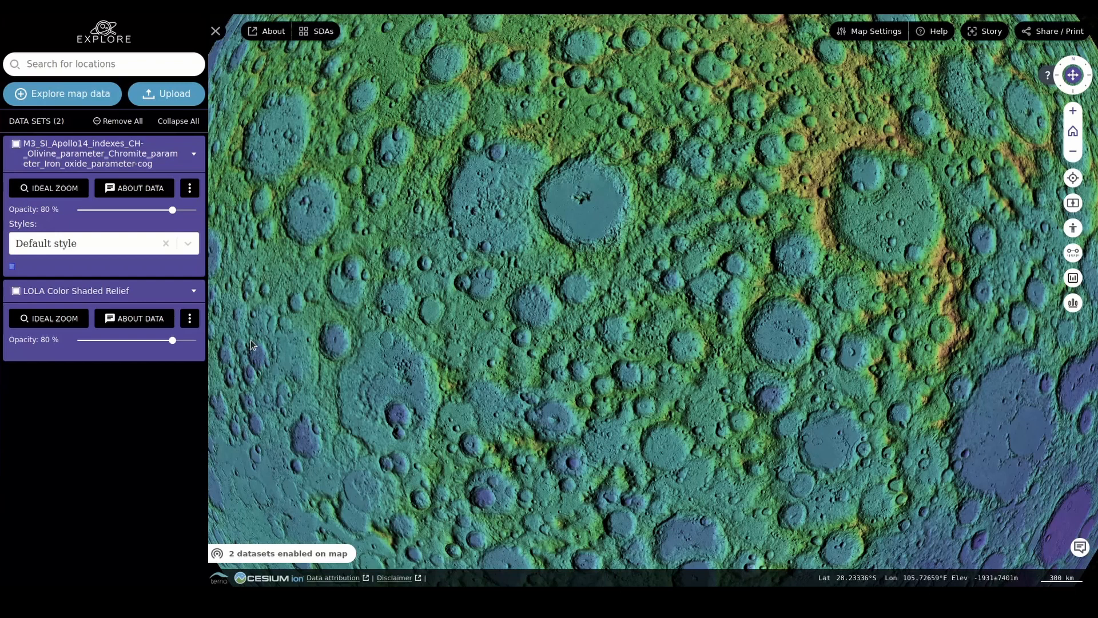
Step: Zoom to the M3 layer's ideal view and set the LOLA Color Shaded Relief opacity to 44 %
left_click(53, 192)
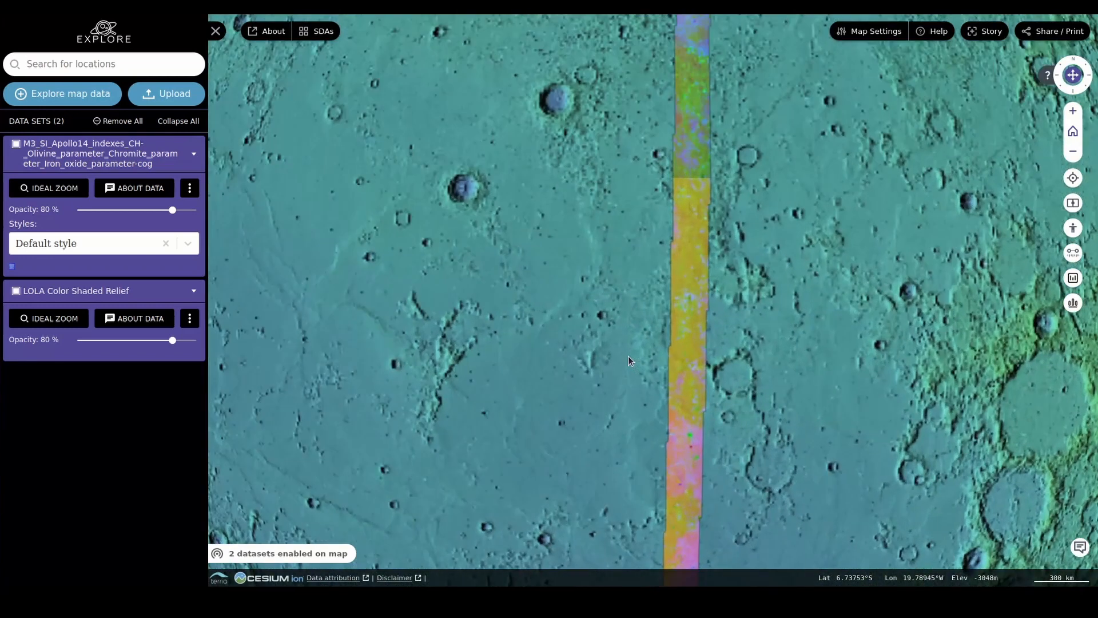
left_click_drag(609, 355, 575, 351)
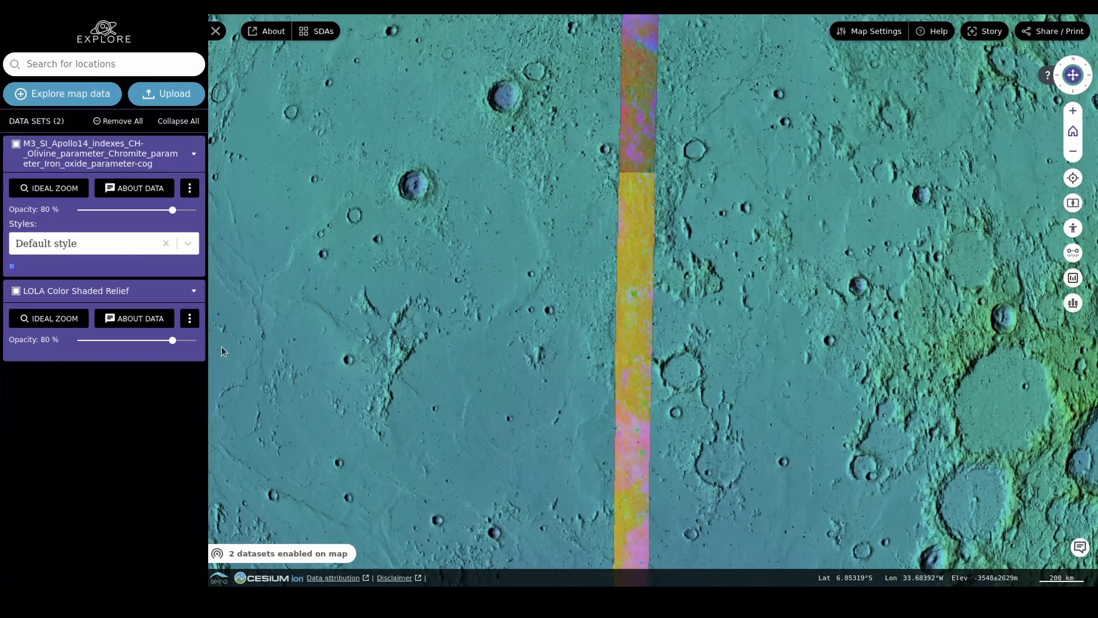
left_click_drag(172, 340, 131, 341)
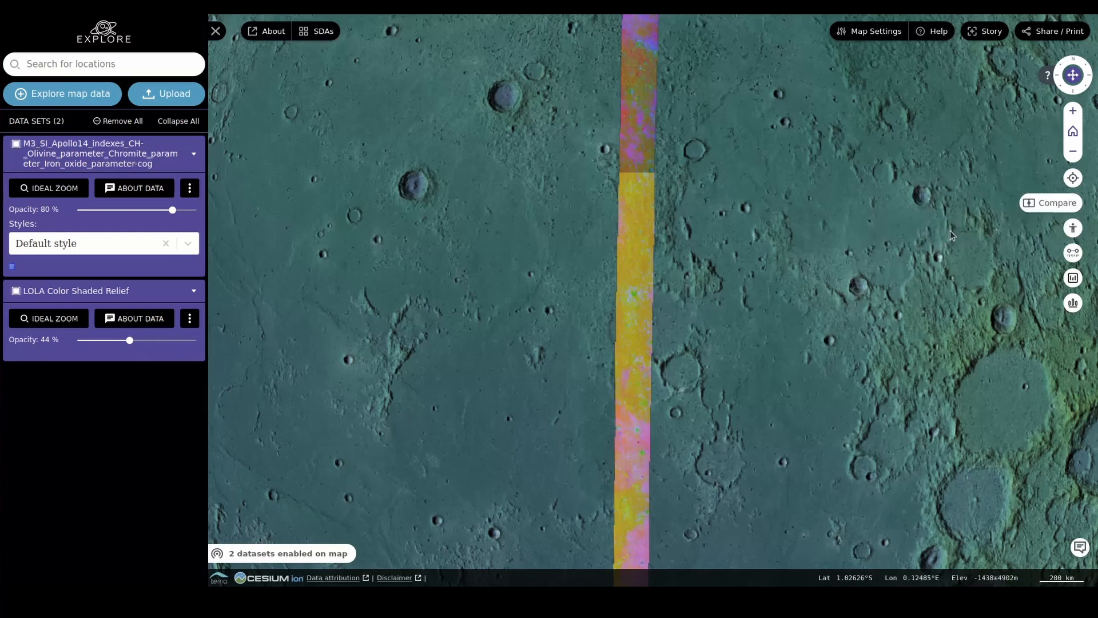
Step: Compare layers in split-screen mode, showing the M3 layer on the right side, and move the divider slightly
left_click(194, 192)
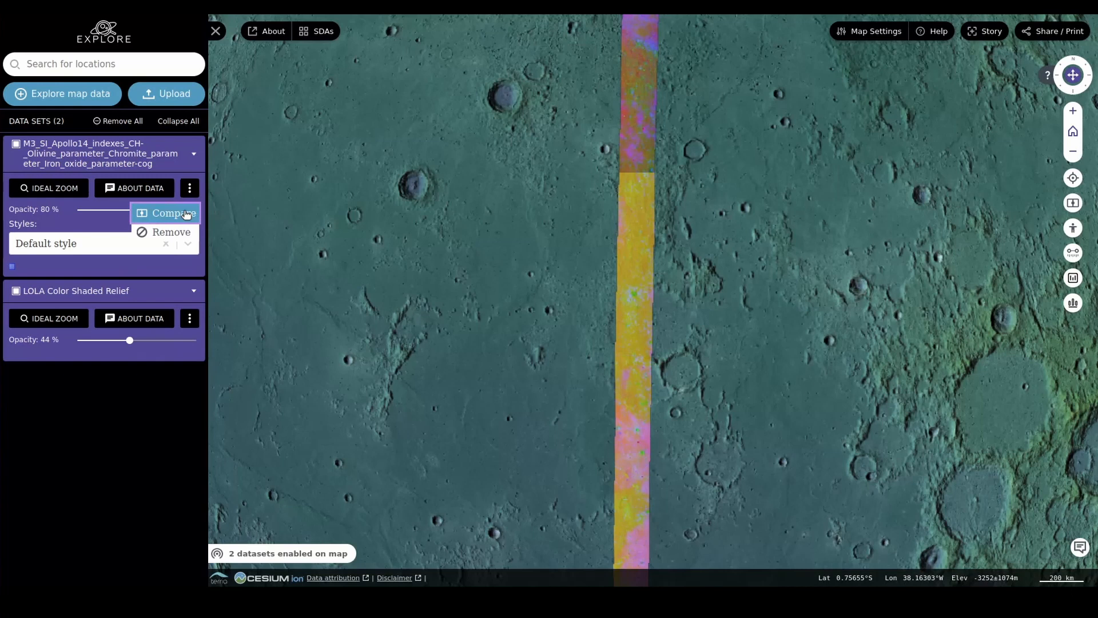
left_click(185, 214)
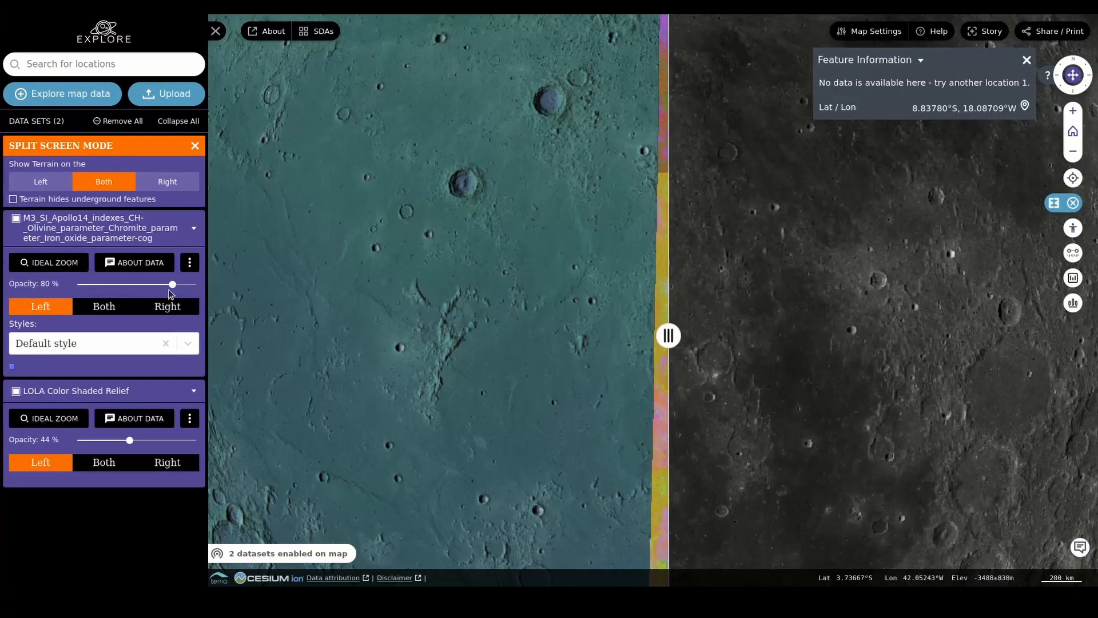
left_click(163, 307)
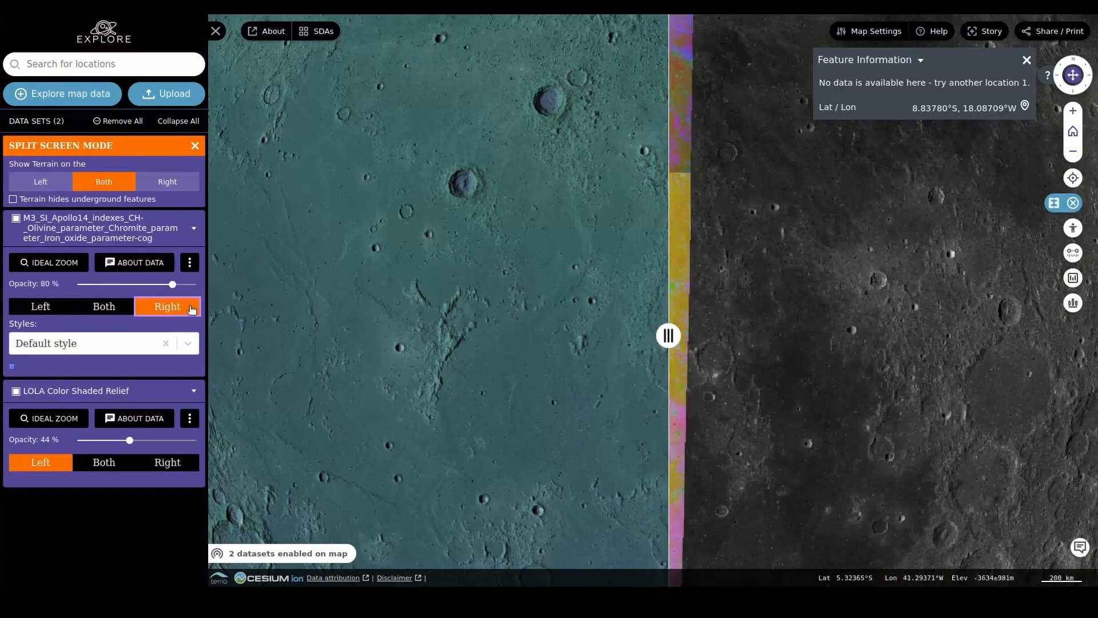
left_click_drag(668, 337, 646, 344)
Step: Use the spectral profile tool to plot reflectance spectra at two points on the M3 strip, and close the tool
scroll(677, 364, "up", 2)
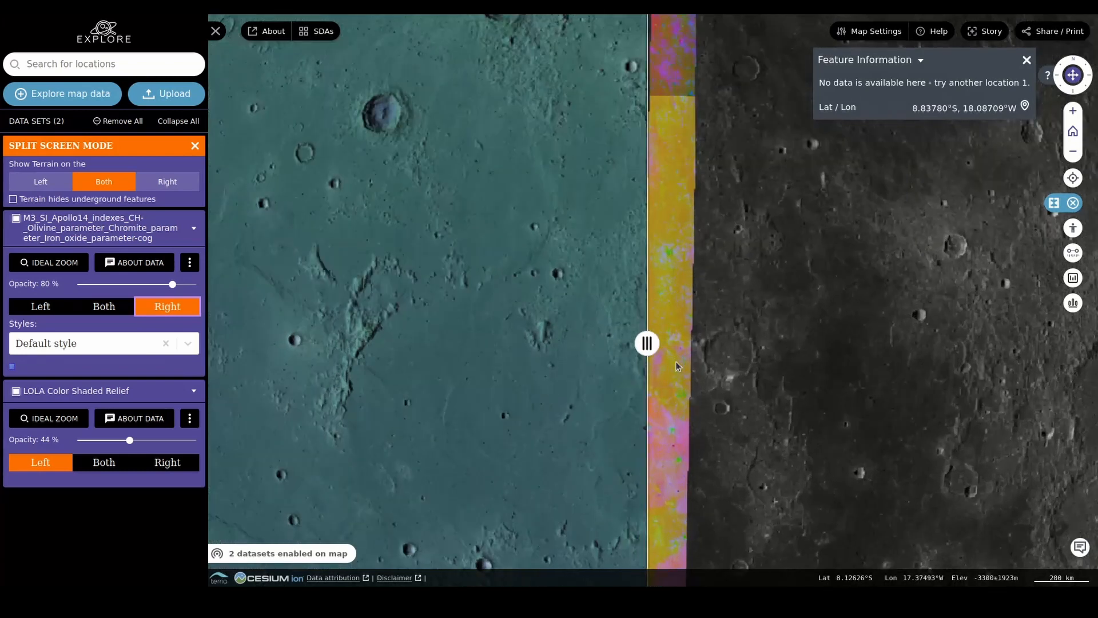
left_click(679, 397)
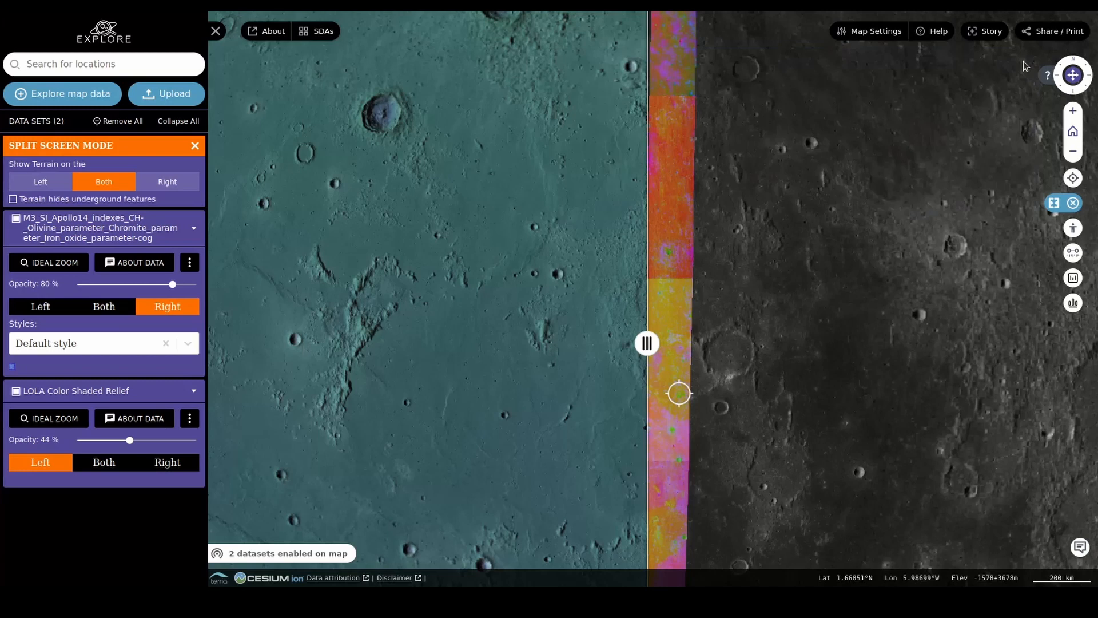
left_click(1075, 279)
scroll(656, 435, "up", 2)
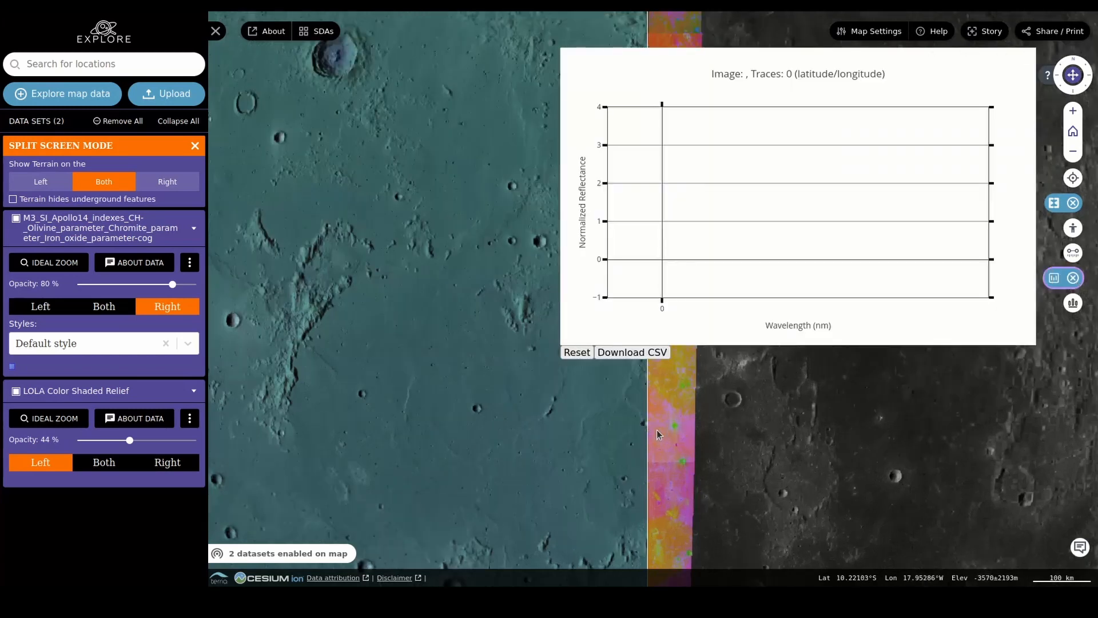
scroll(657, 431, "up", 1)
left_click(678, 423)
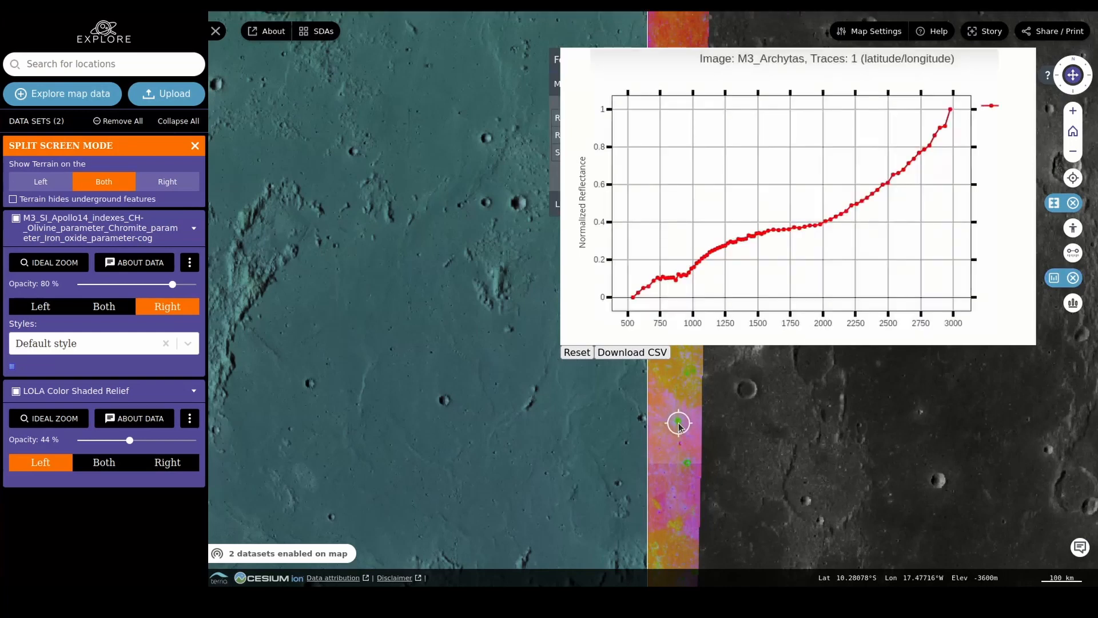
left_click(670, 469)
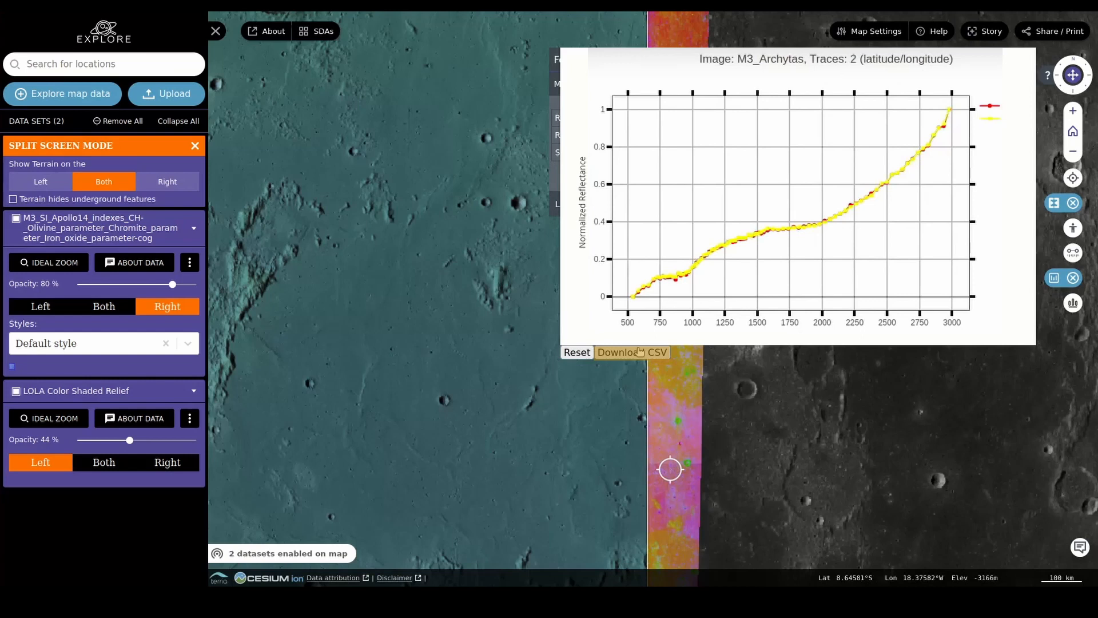
left_click(1077, 282)
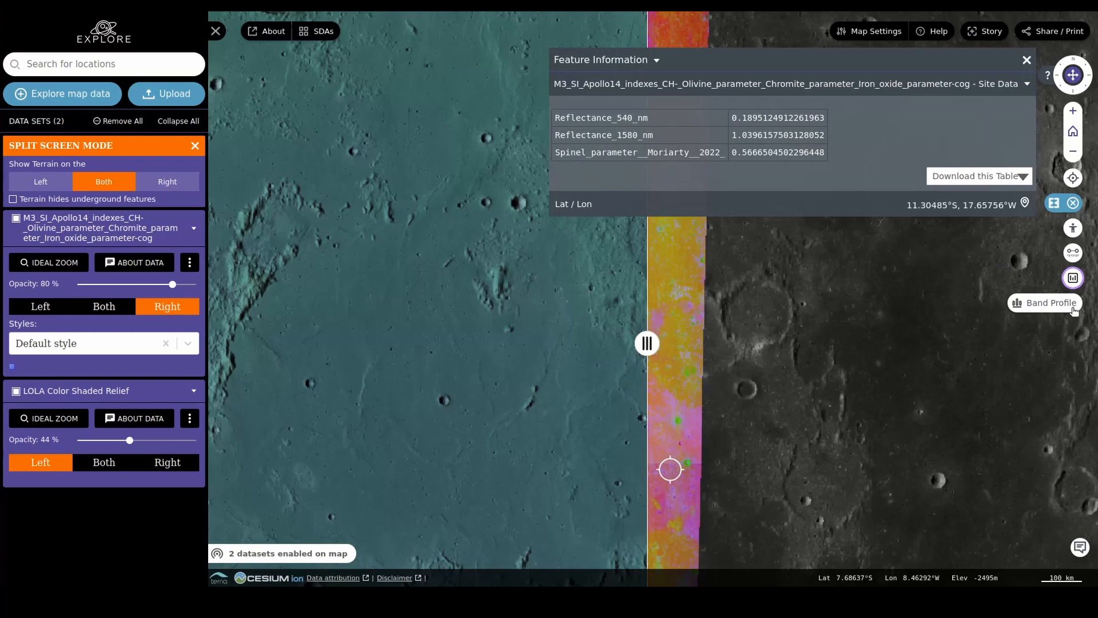
Step: Open the Band Profile tool, review its coverage and red, green and blue band lists, and submit the form
left_click(1073, 309)
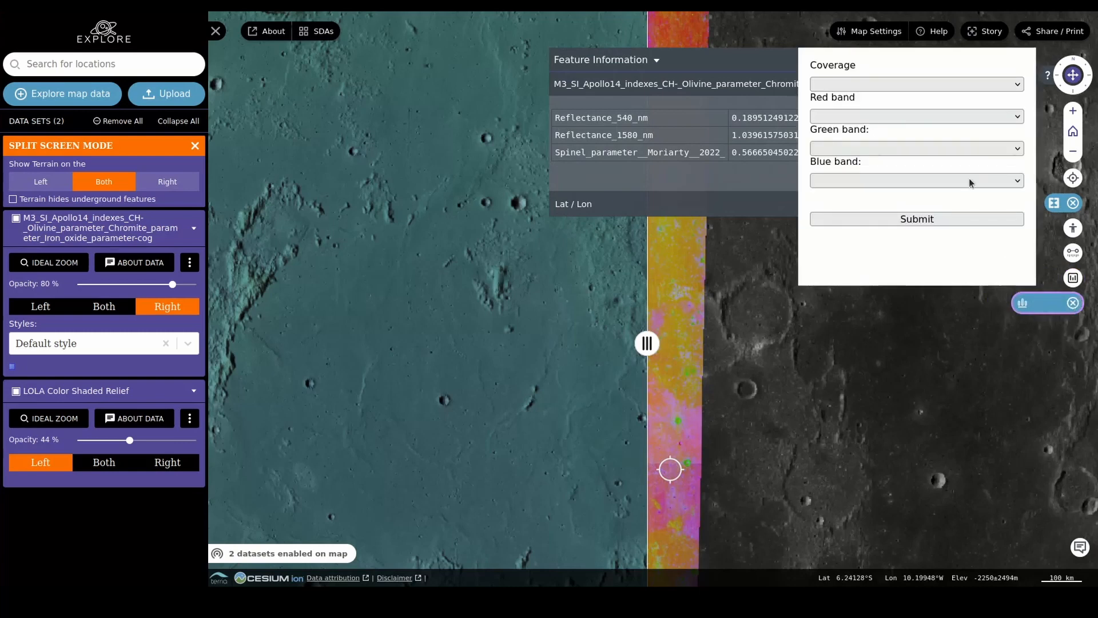
left_click(938, 86)
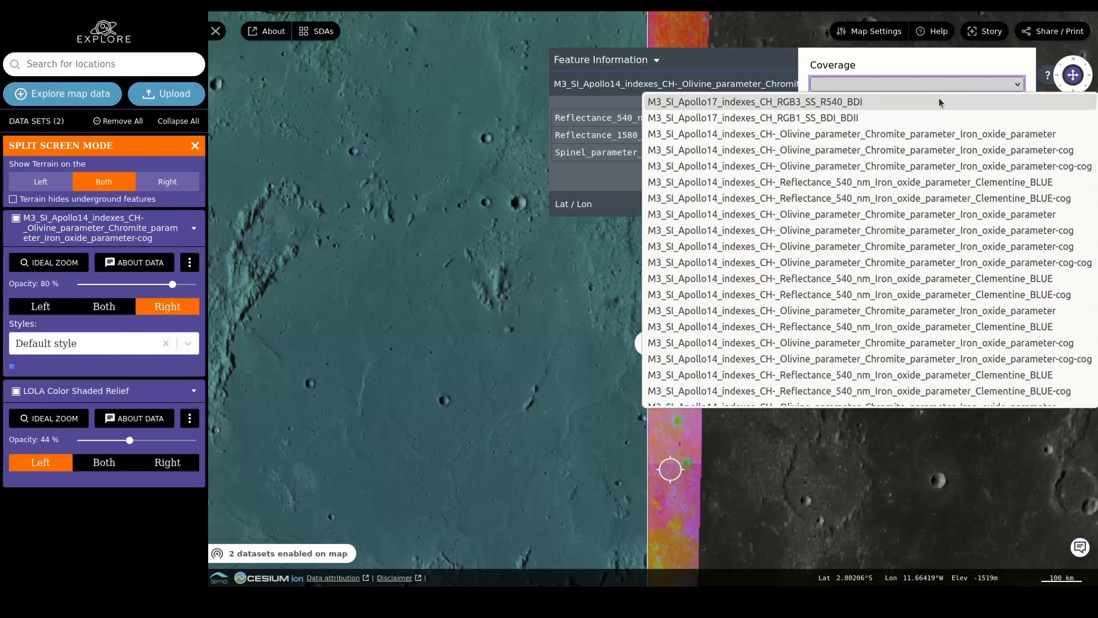
key("Escape")
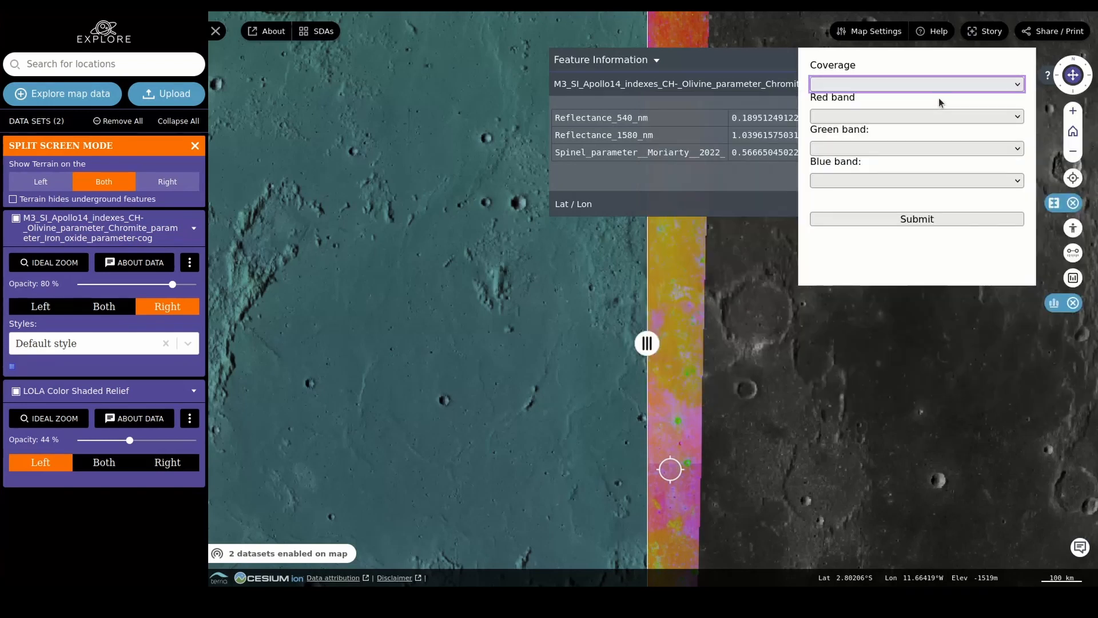
left_click(922, 115)
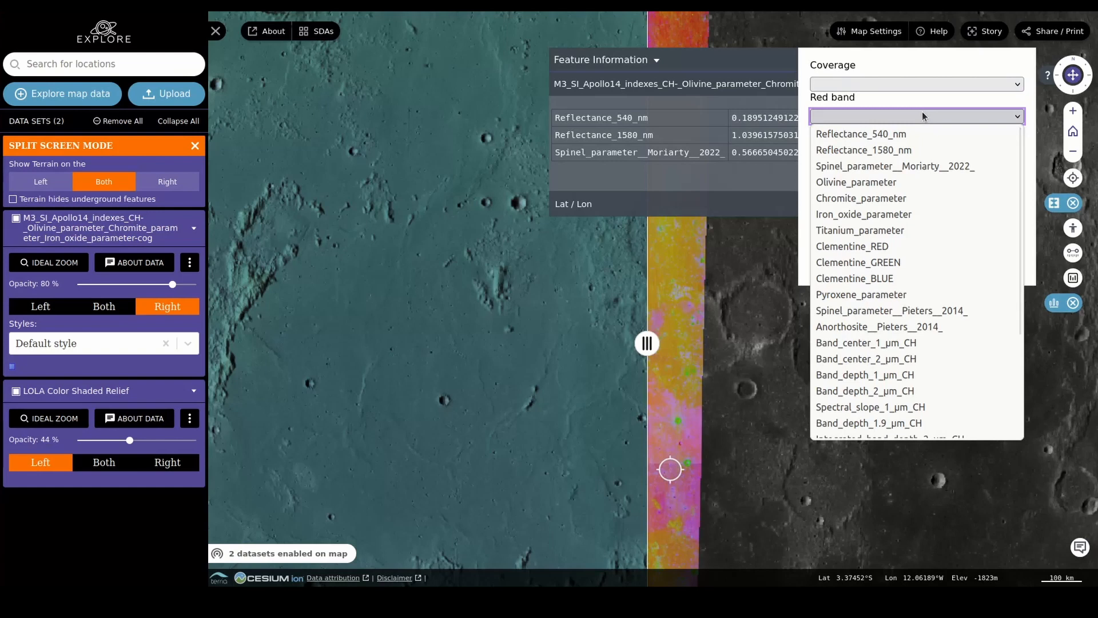
left_click(922, 114)
left_click(923, 181)
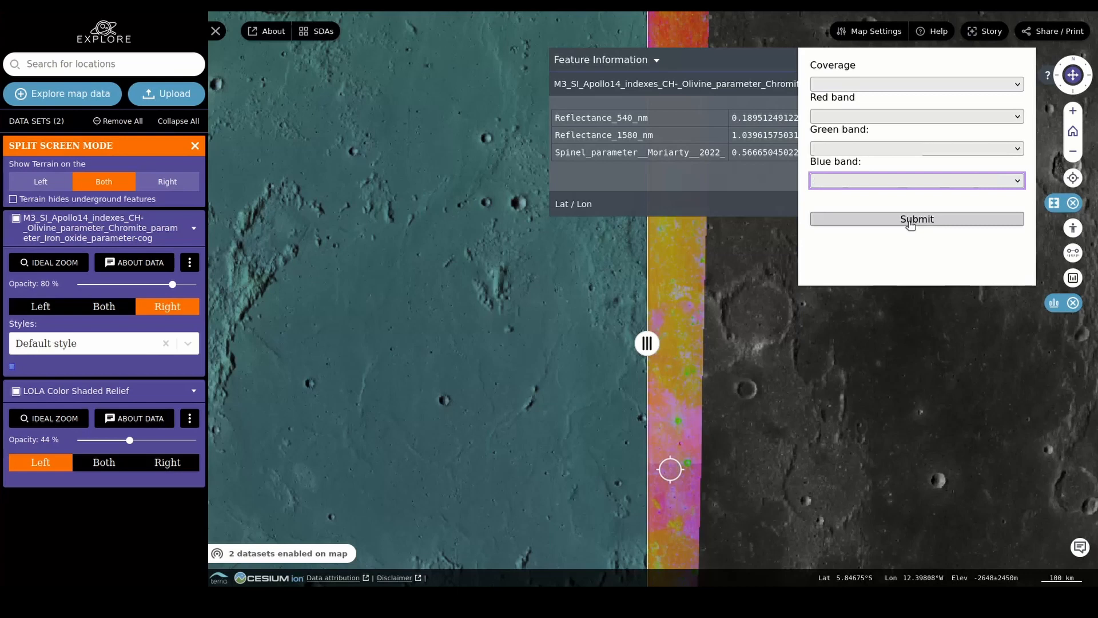
left_click(910, 220)
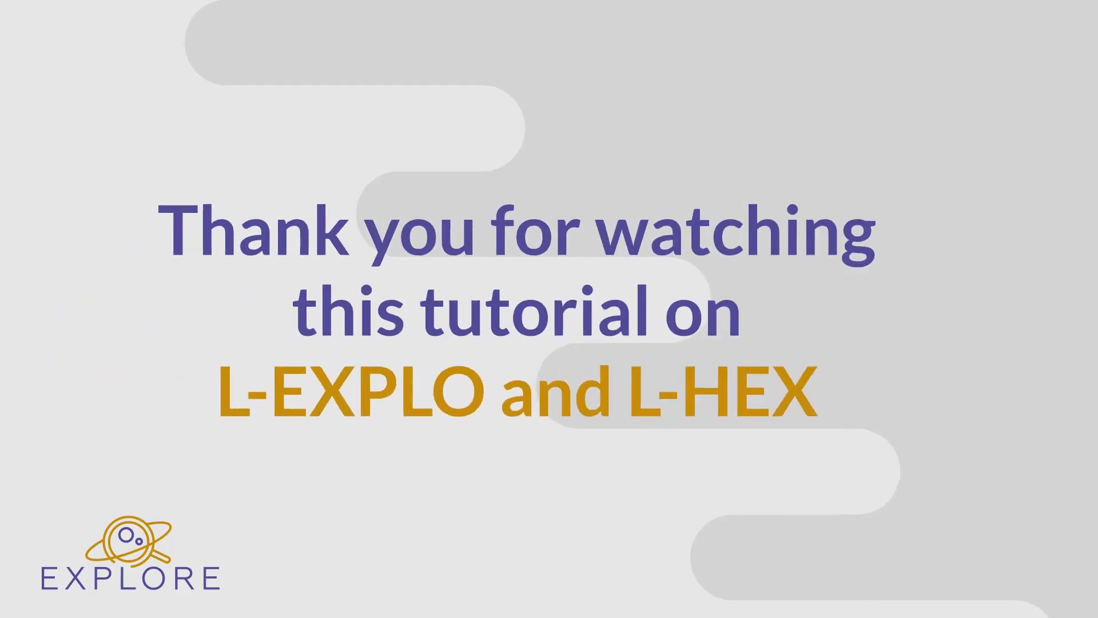